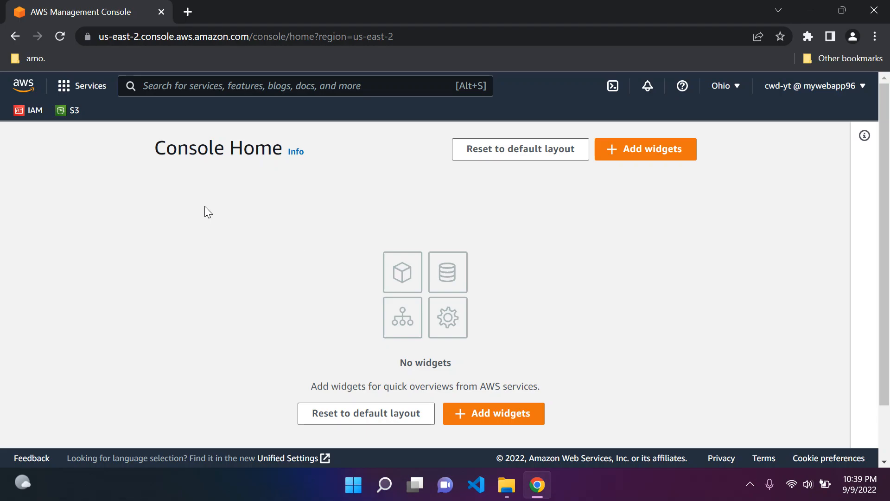
# Go to the S3 bucket list and start creating a new bucket.
pyautogui.click(76, 112)
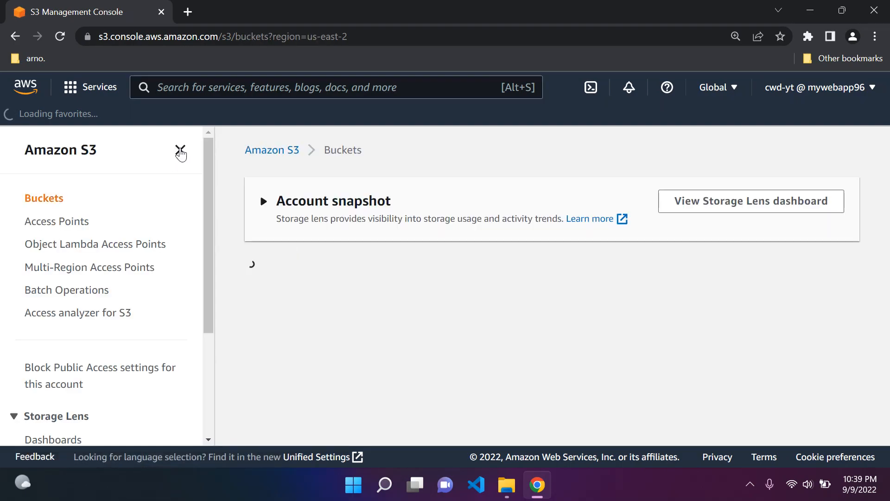
pyautogui.click(181, 152)
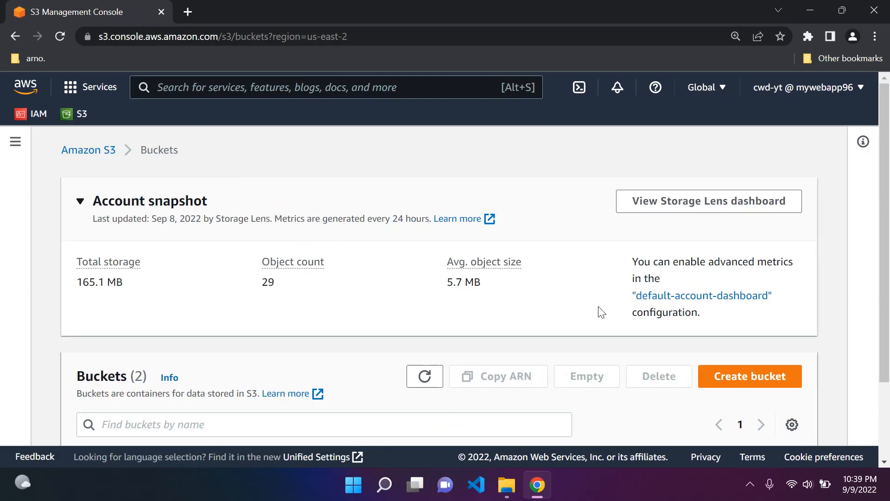
pyautogui.click(726, 375)
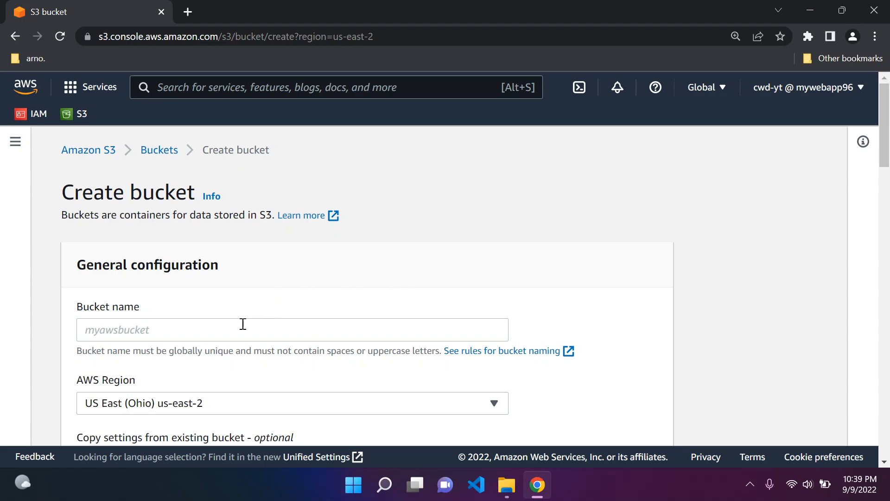
# Name the new bucket mybucket-objectlock-96.
pyautogui.scroll(-2, 173, 294)
pyautogui.scroll(2, 173, 292)
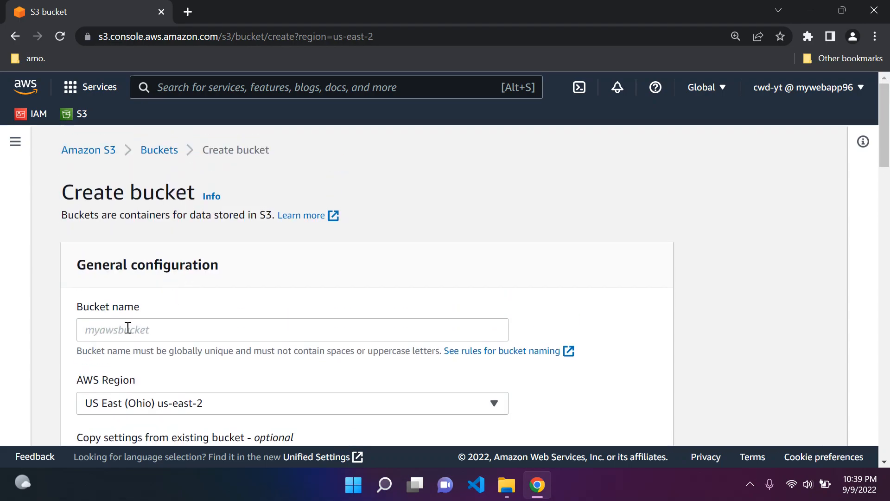
pyautogui.click(184, 327)
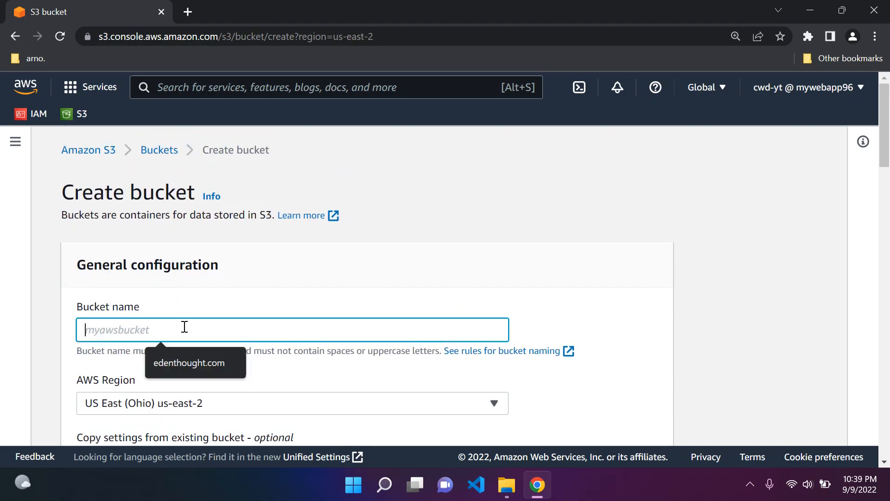
pyautogui.write('mybucke')
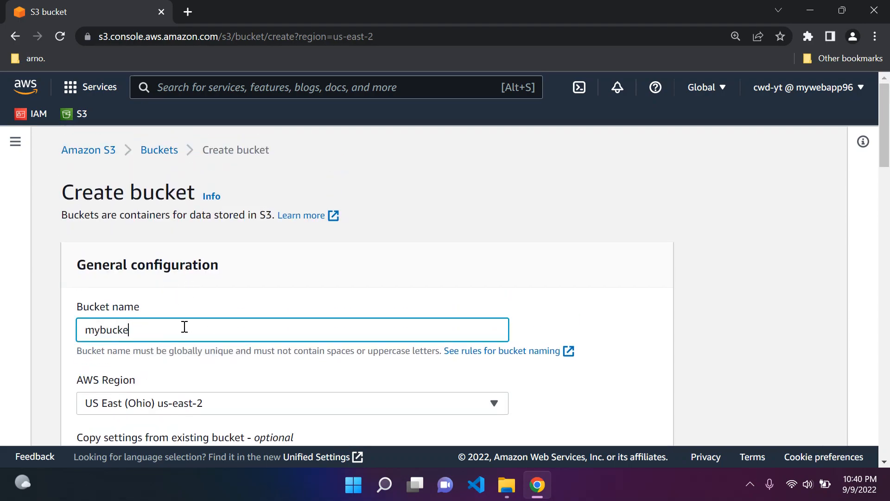
pyautogui.write('t-objectlock')
pyautogui.write('-96')
# Turn off Block all public access for the new bucket and acknowledge that its objects might become public.
pyautogui.scroll(-7, 186, 273)
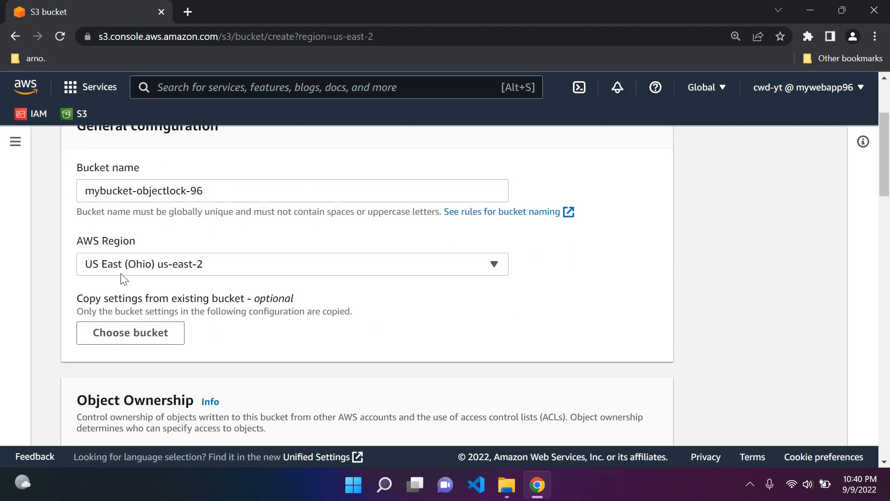
pyautogui.scroll(-5, 169, 253)
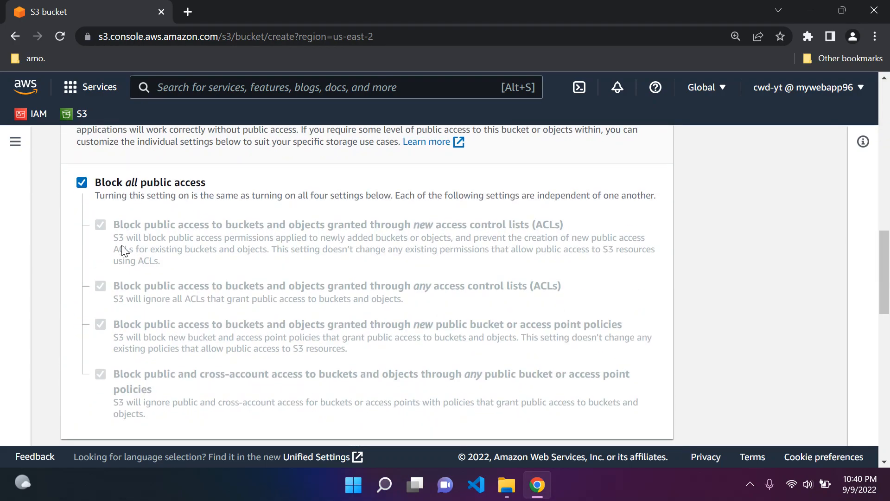
pyautogui.scroll(1, 116, 255)
pyautogui.click(82, 251)
pyautogui.scroll(-5, 120, 297)
pyautogui.click(128, 317)
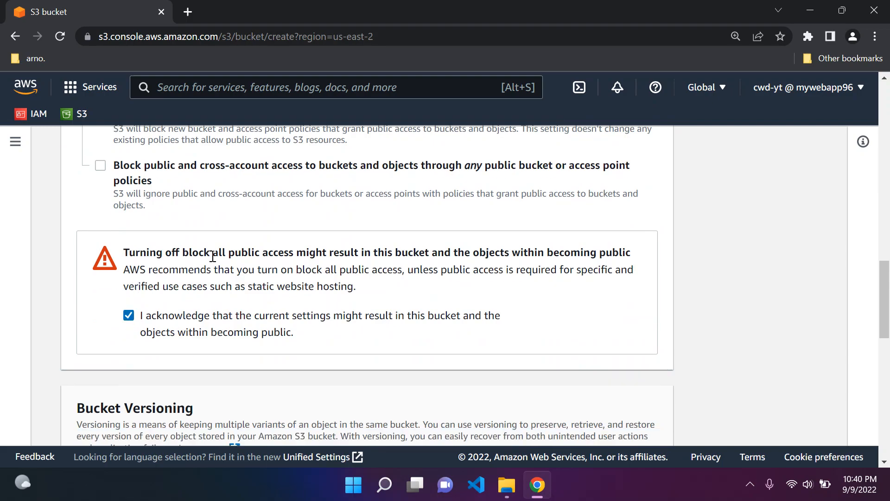
# Enable Object Lock in the new bucket's advanced settings.
pyautogui.scroll(-2, 284, 241)
pyautogui.scroll(-10, 284, 241)
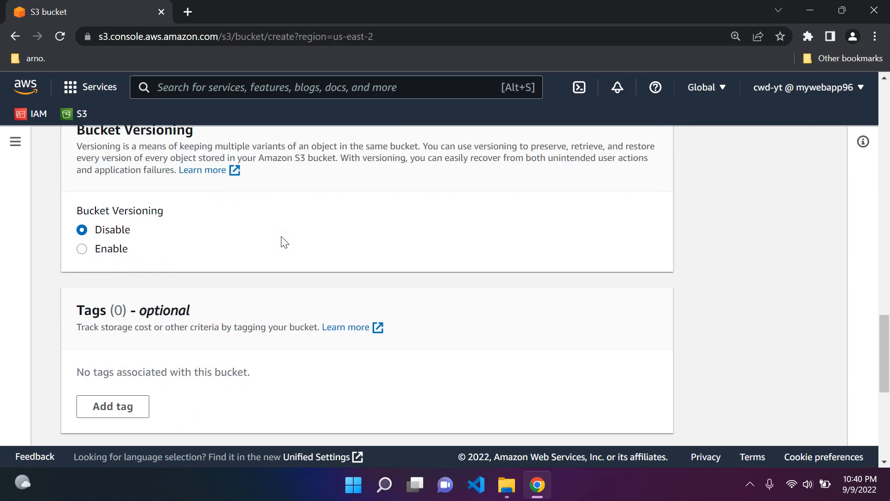
pyautogui.scroll(-1, 284, 242)
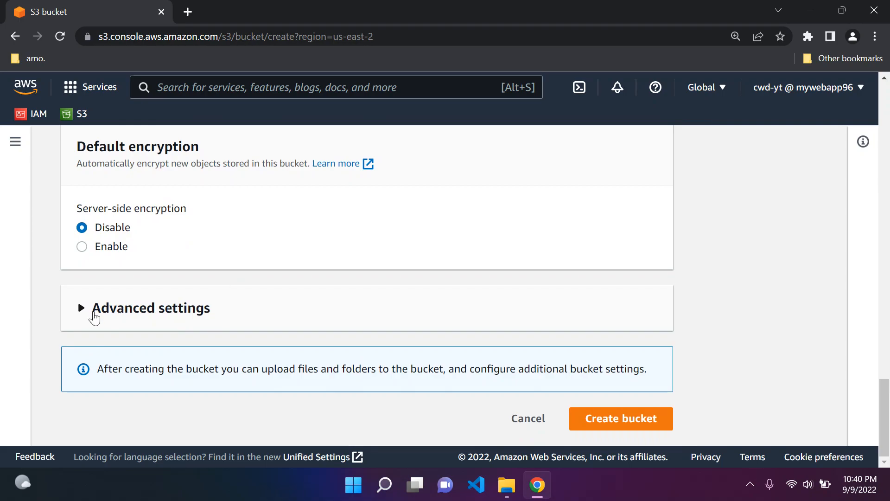
pyautogui.click(94, 316)
pyautogui.scroll(-2, 179, 297)
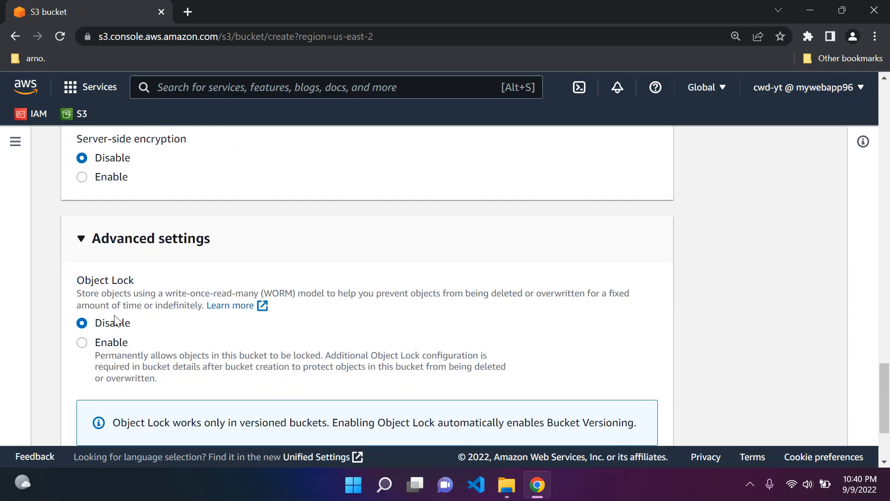
pyautogui.scroll(-2, 209, 259)
pyautogui.scroll(1, 186, 259)
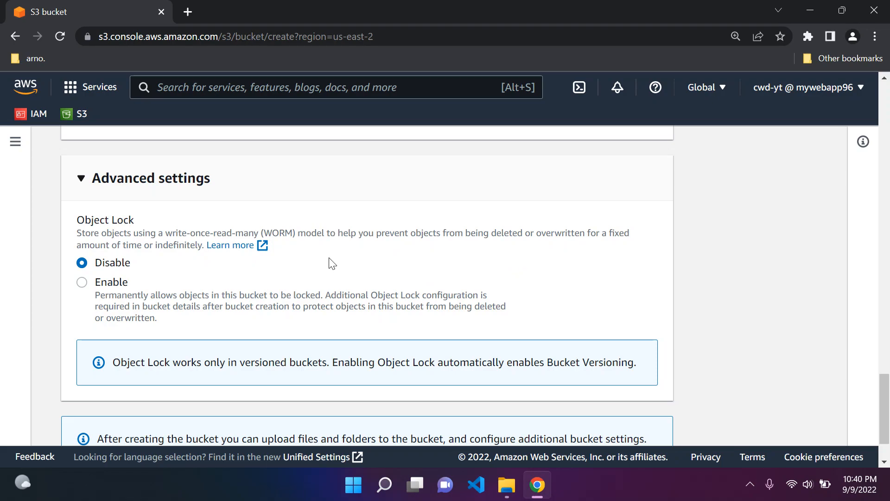
pyautogui.click(83, 282)
# Review the Object Lock versioning note, acknowledge that objects can be permanently locked, and create the bucket.
pyautogui.scroll(-3, 177, 283)
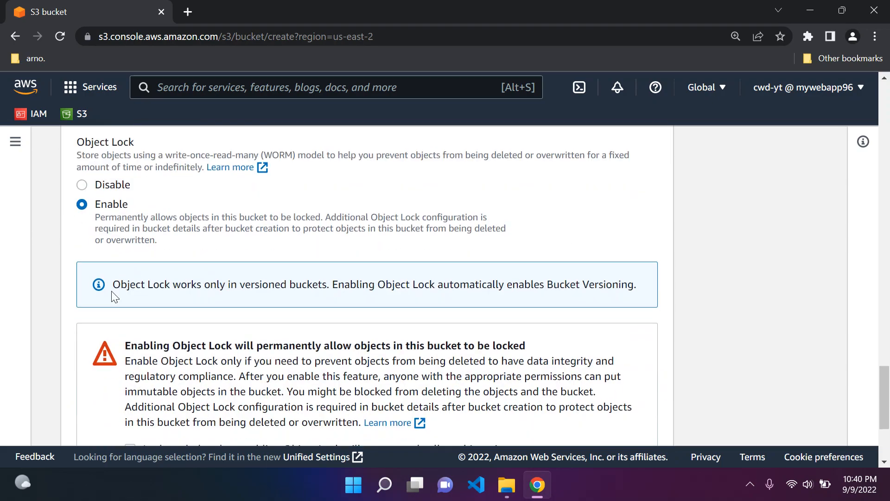
pyautogui.moveTo(115, 284); pyautogui.dragTo(281, 284)
pyautogui.click(282, 284)
pyautogui.moveTo(554, 284); pyautogui.dragTo(653, 290)
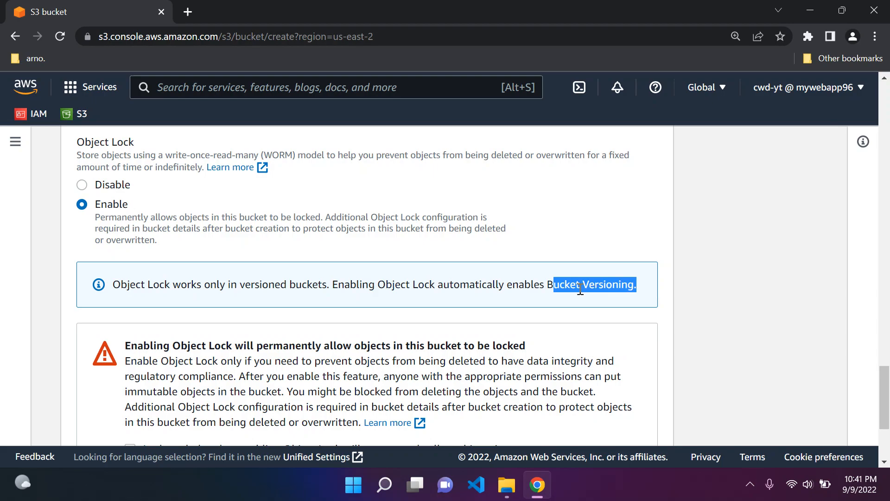
pyautogui.click(516, 278)
pyautogui.scroll(-3, 316, 239)
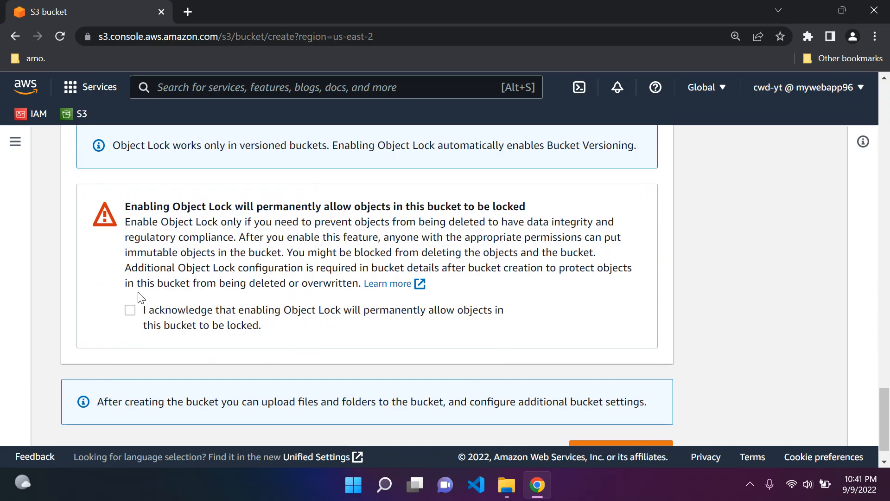
pyautogui.click(130, 311)
pyautogui.scroll(-1, 241, 309)
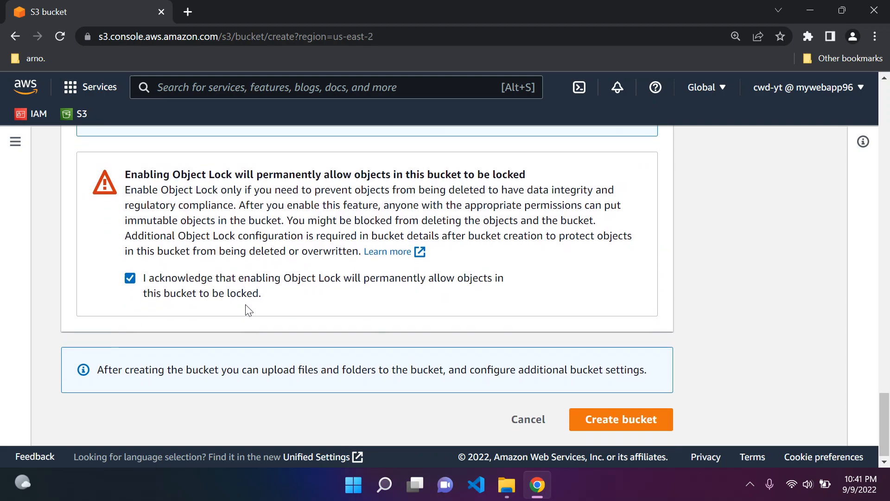
pyautogui.click(621, 423)
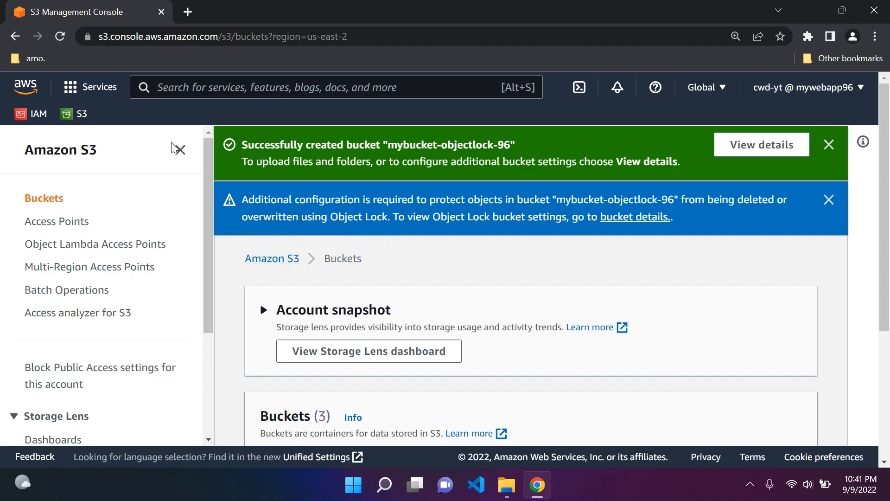
# Collapse the S3 side navigation and dismiss both notifications about the new bucket.
pyautogui.click(180, 149)
pyautogui.click(74, 306)
pyautogui.click(839, 201)
pyautogui.click(829, 146)
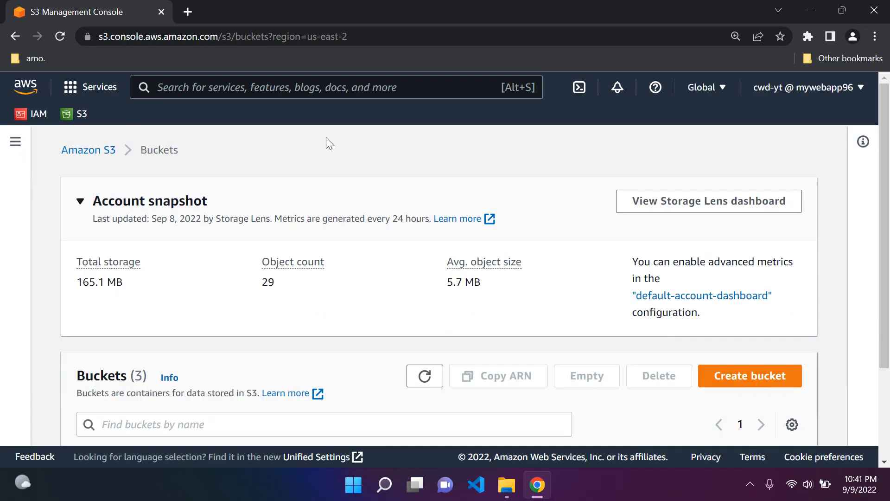
# Open the mybucket-objectlock-96 bucket to its object list.
pyautogui.scroll(-3, 381, 133)
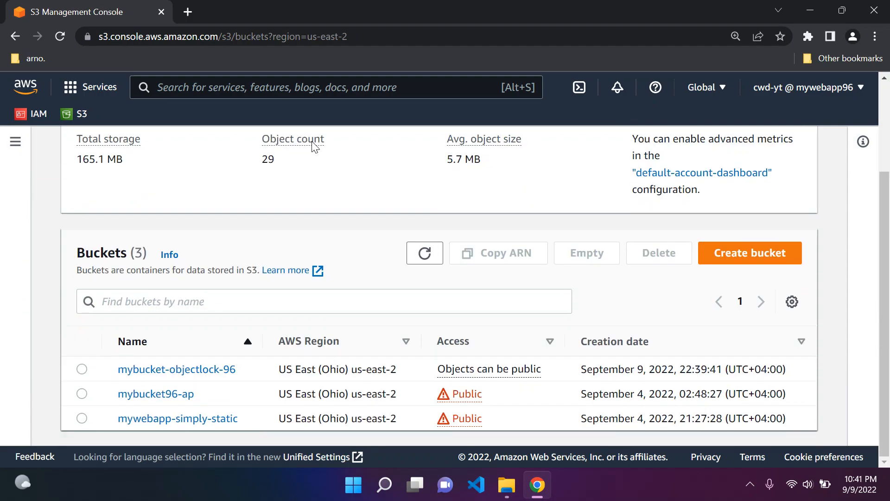
pyautogui.click(198, 374)
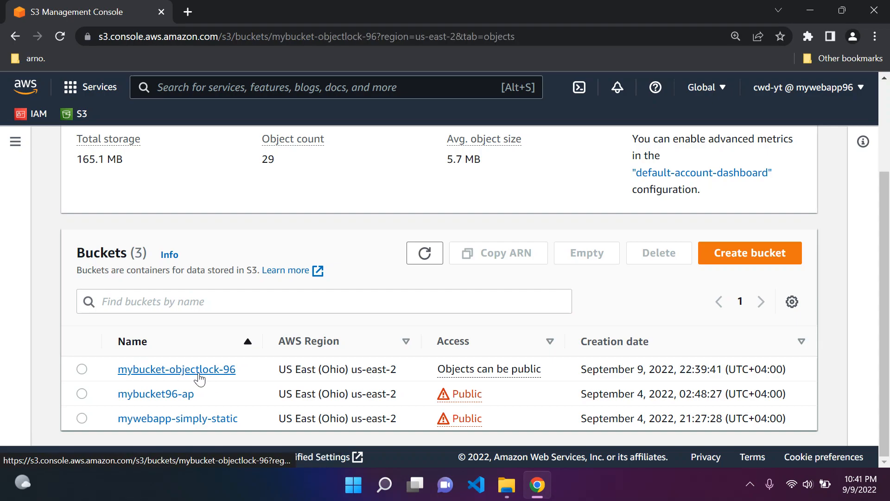
pyautogui.scroll(-3, 283, 271)
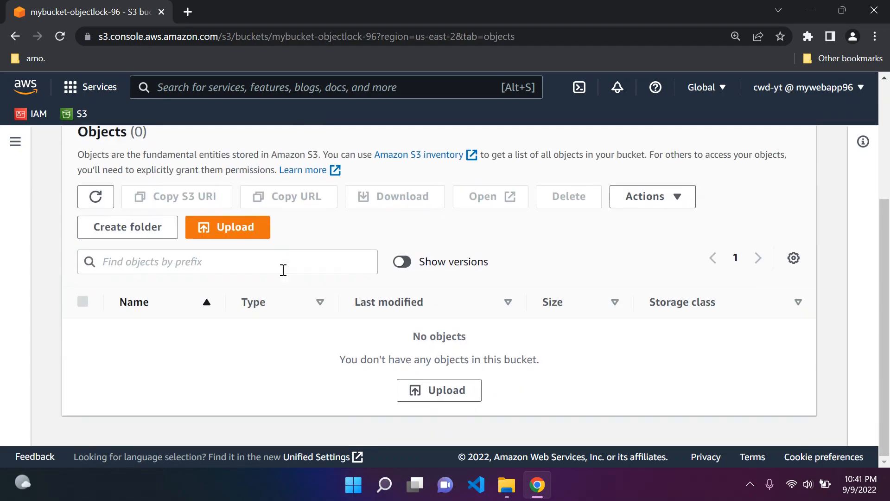
pyautogui.scroll(2, 282, 271)
pyautogui.scroll(-2, 282, 271)
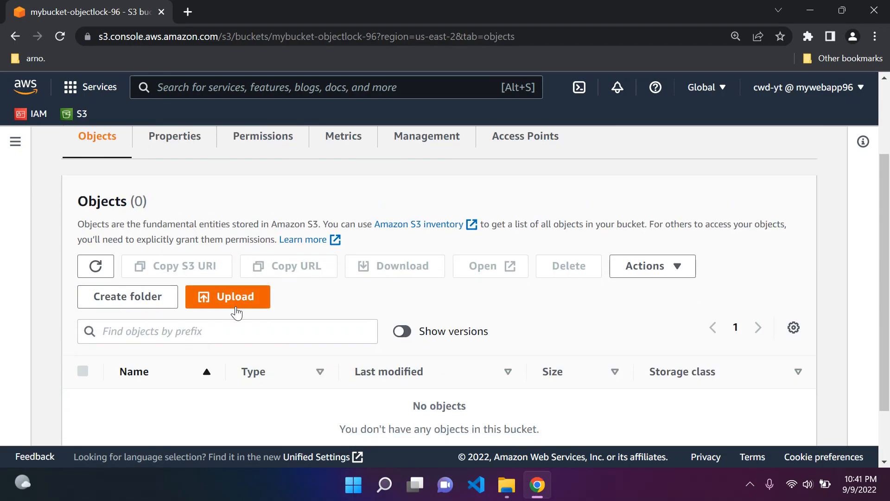
# Start an upload to the bucket and add image 8 from the Pictures folder.
pyautogui.click(237, 310)
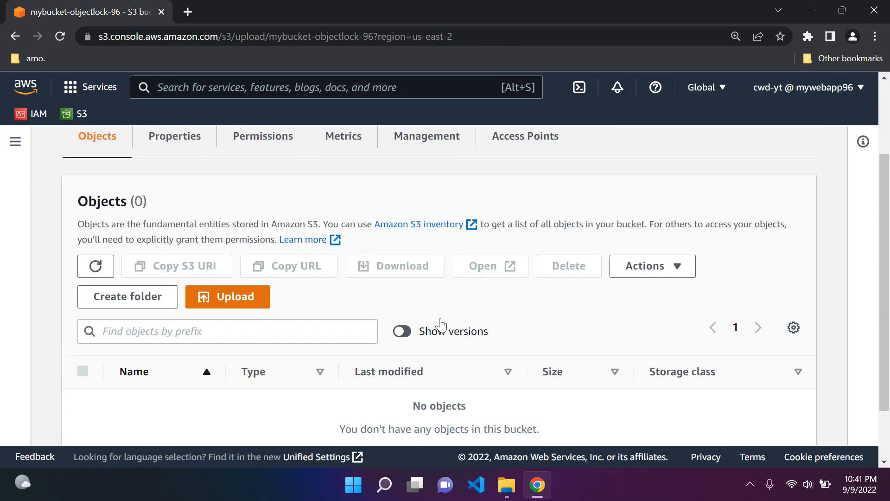
pyautogui.scroll(-3, 431, 301)
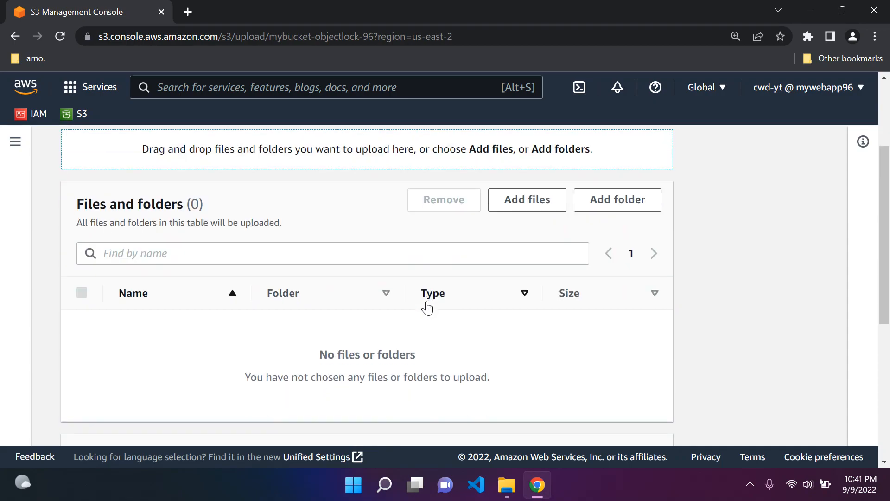
pyautogui.click(544, 207)
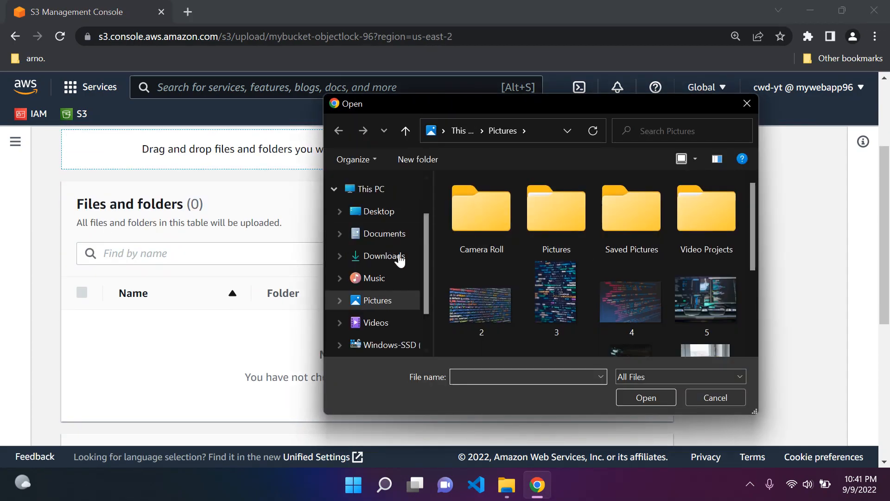
pyautogui.scroll(-2, 558, 288)
pyautogui.click(650, 290)
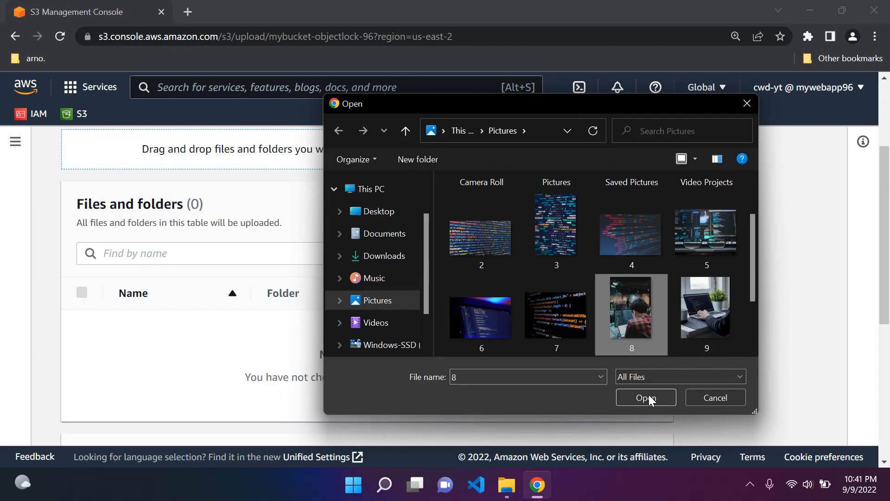
pyautogui.click(648, 396)
# Upload the added image with the default settings and close the upload status page.
pyautogui.scroll(-4, 366, 211)
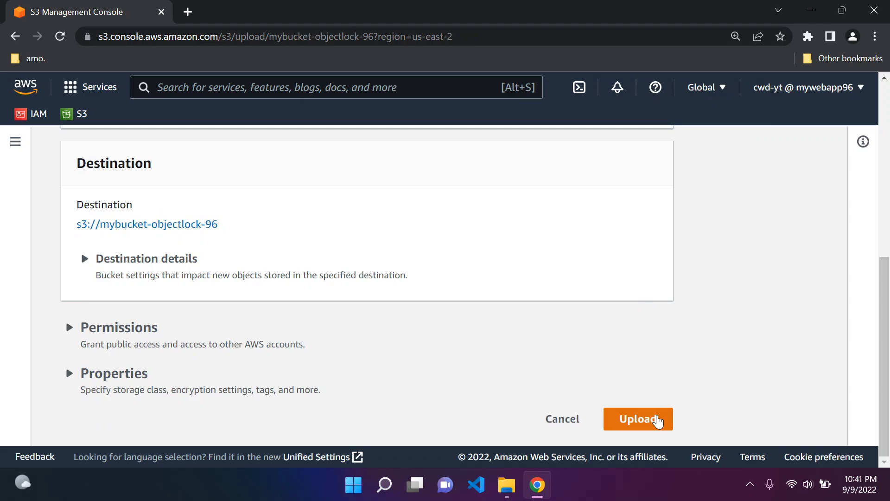
pyautogui.click(658, 420)
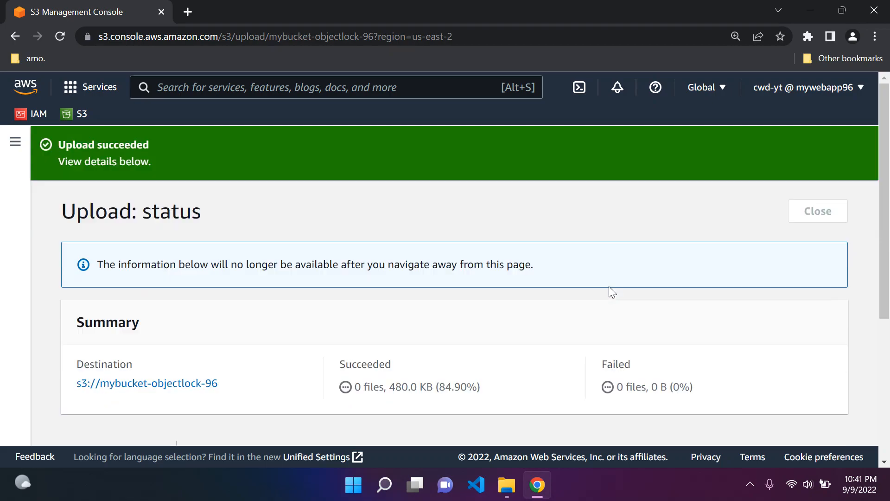
pyautogui.click(797, 219)
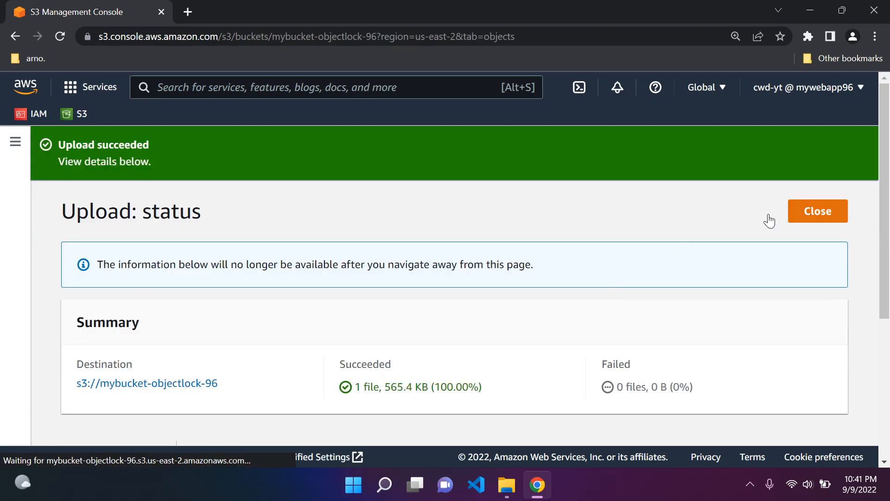
# Show the object versions to examine the version ID of 8.jpg, and hide the versions again.
pyautogui.scroll(-2, 356, 204)
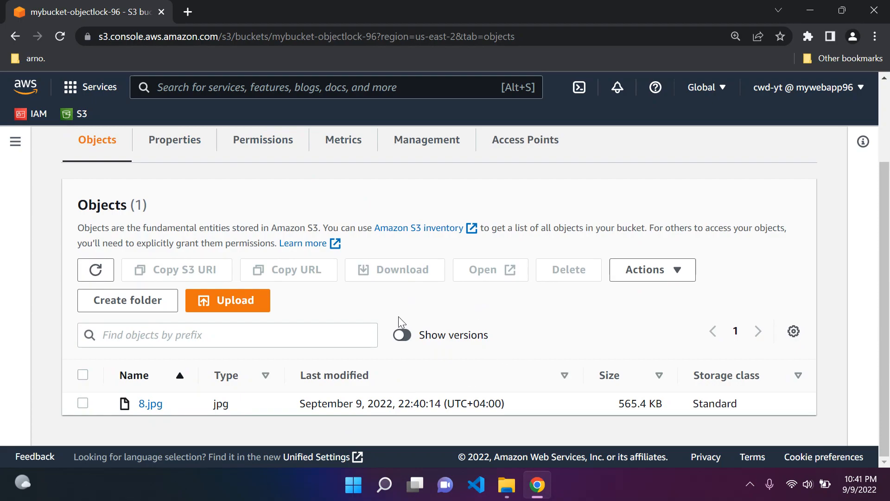
pyautogui.click(401, 336)
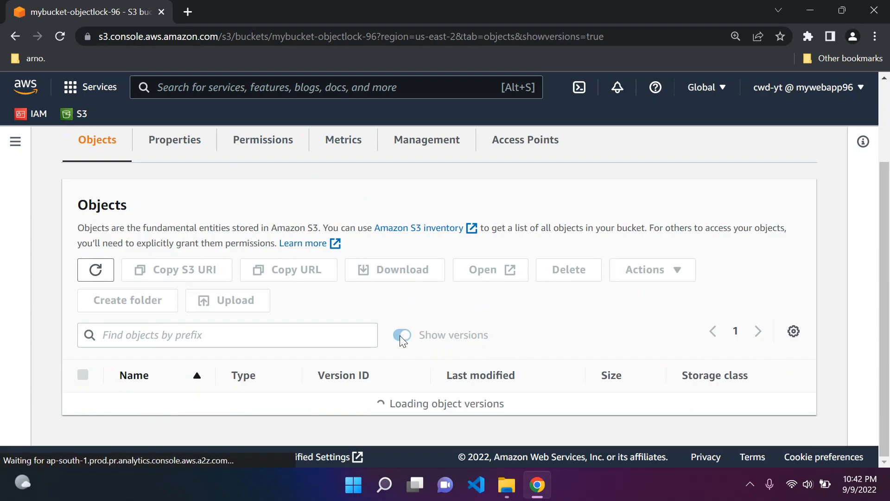
pyautogui.scroll(-1, 364, 327)
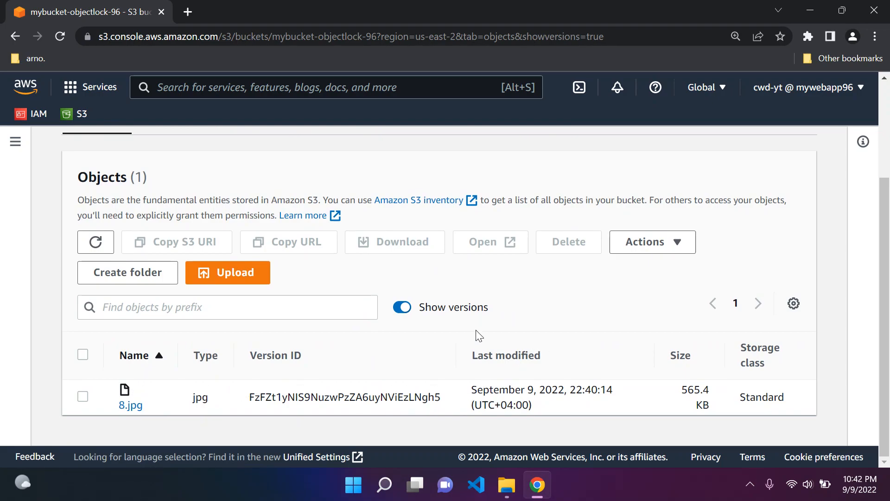
pyautogui.click(406, 307)
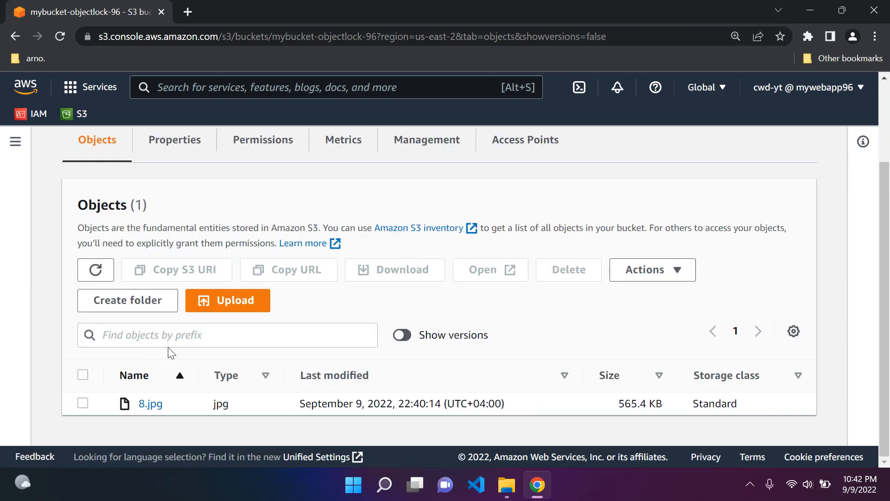
# Open the details of the 8.jpg object.
pyautogui.click(145, 405)
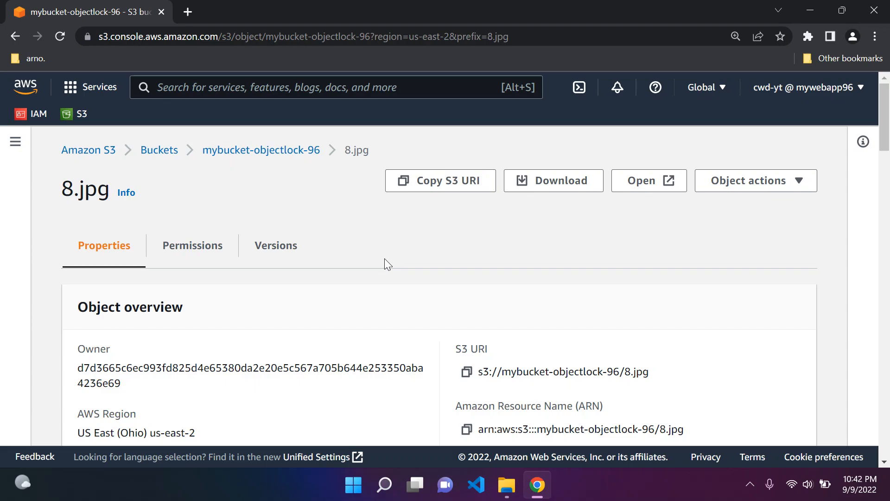
# Examine the Object Lock retention section in the properties of 8.jpg, including its description and retention mode.
pyautogui.scroll(-15, 408, 256)
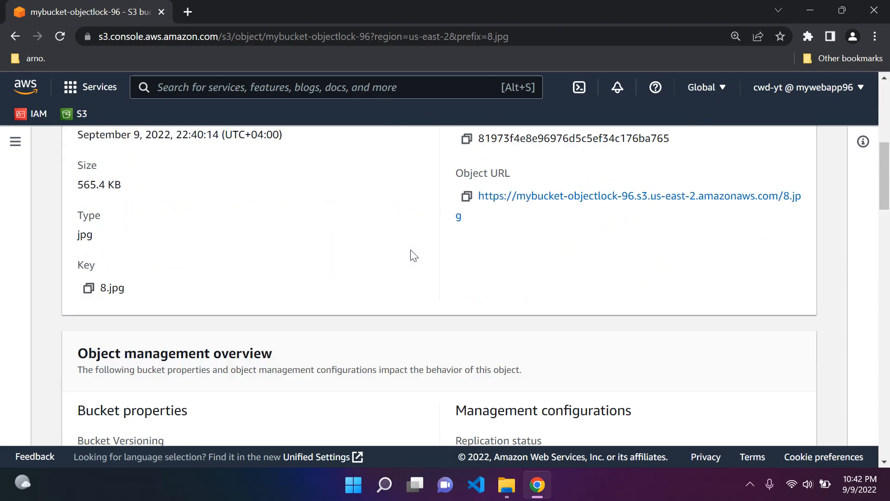
pyautogui.scroll(-15, 411, 250)
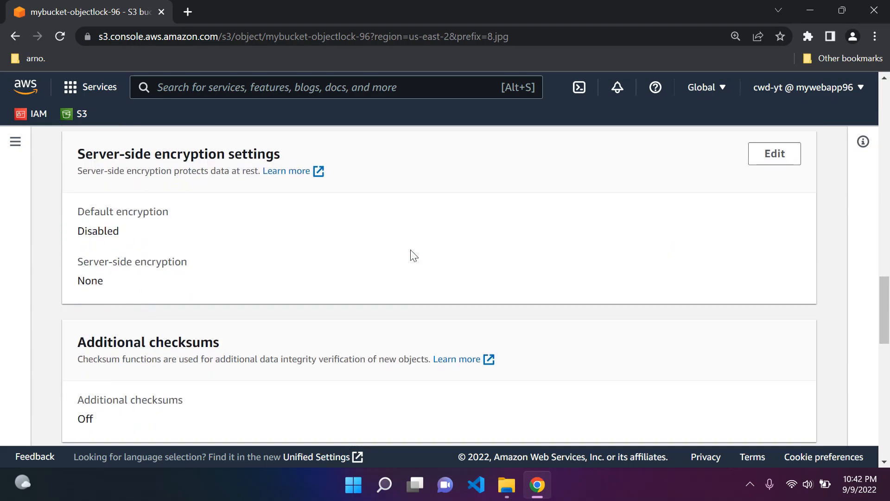
pyautogui.scroll(-3, 411, 252)
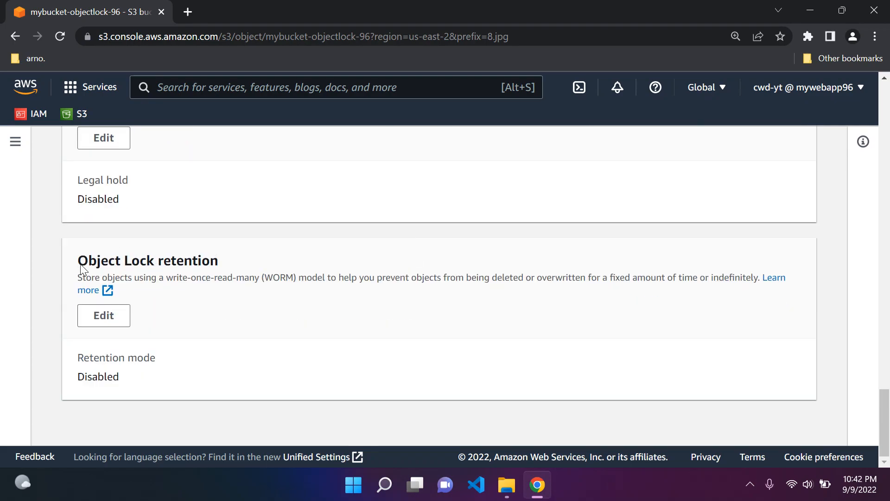
pyautogui.moveTo(75, 263); pyautogui.dragTo(259, 261)
pyautogui.click(258, 260)
pyautogui.moveTo(612, 278); pyautogui.dragTo(699, 280)
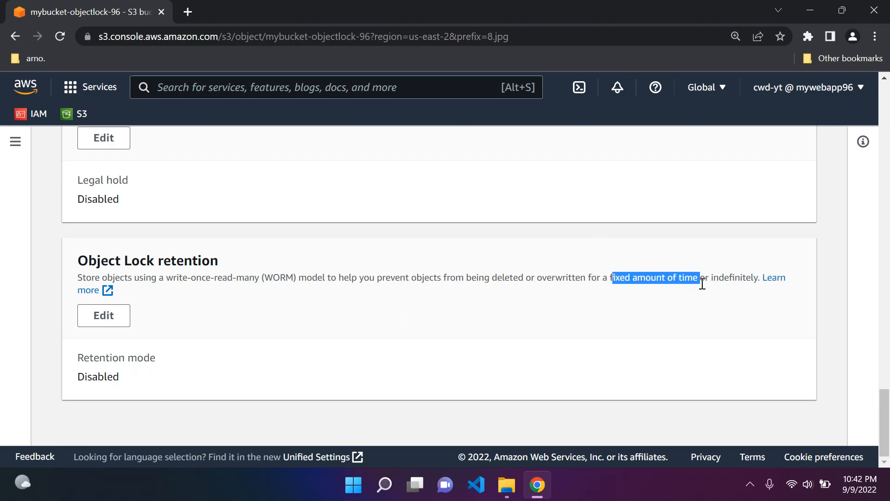
pyautogui.click(589, 303)
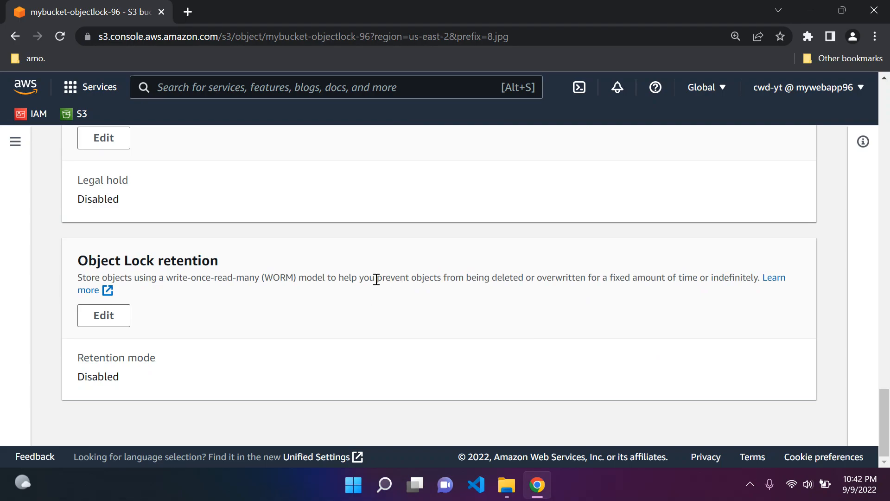
pyautogui.moveTo(376, 277); pyautogui.dragTo(616, 278)
pyautogui.moveTo(60, 388); pyautogui.dragTo(133, 386)
pyautogui.click(135, 386)
# Edit the Object Lock retention of 8.jpg, enabling retention and choosing Compliance mode.
pyautogui.click(103, 320)
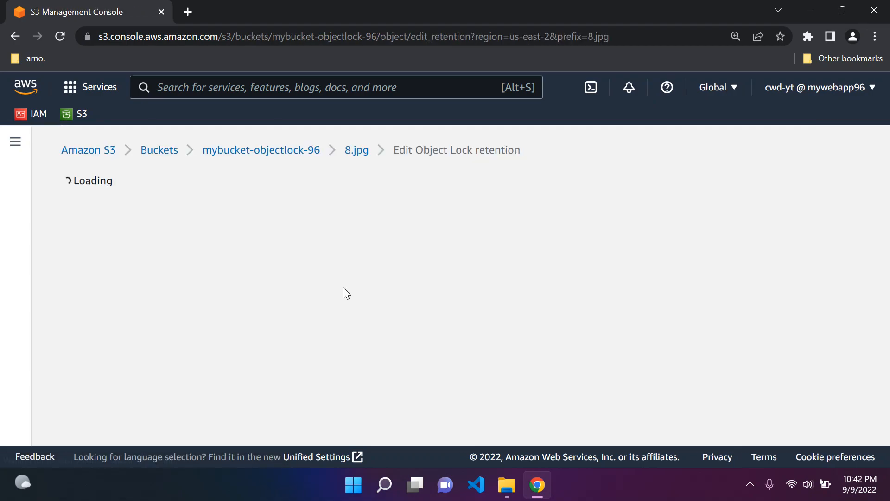
pyautogui.scroll(-2, 222, 215)
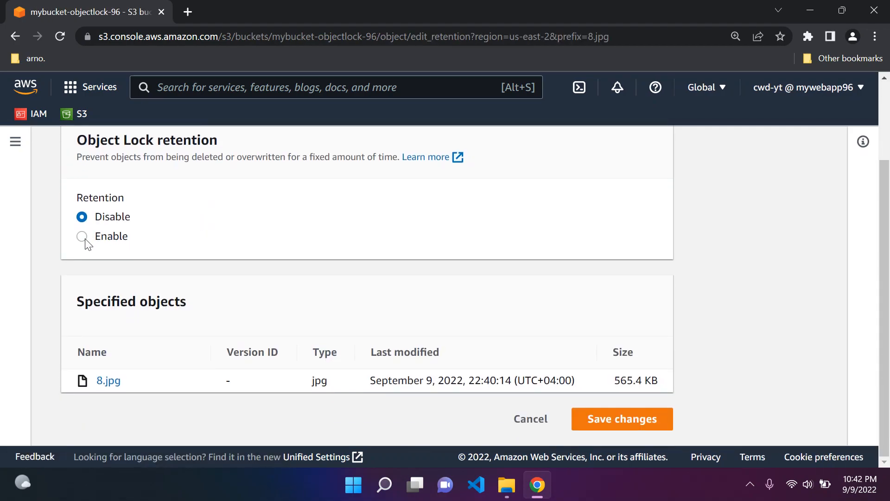
pyautogui.click(82, 236)
pyautogui.scroll(-2, 209, 248)
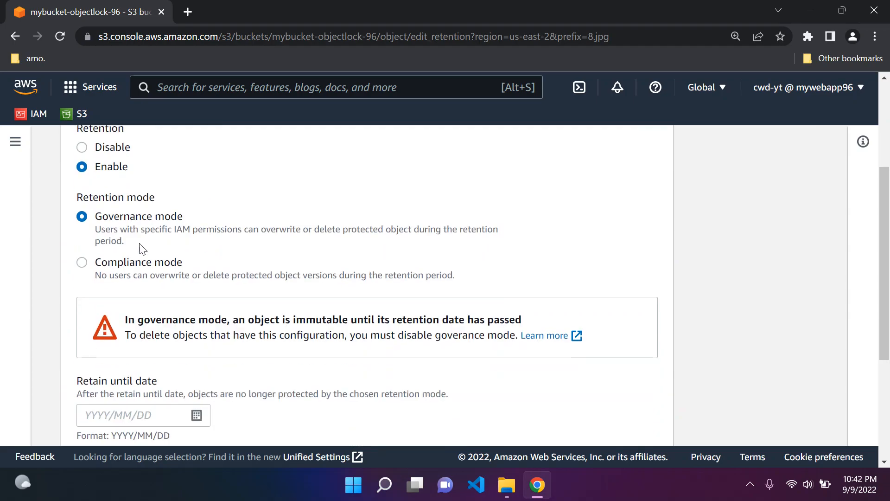
pyautogui.click(83, 263)
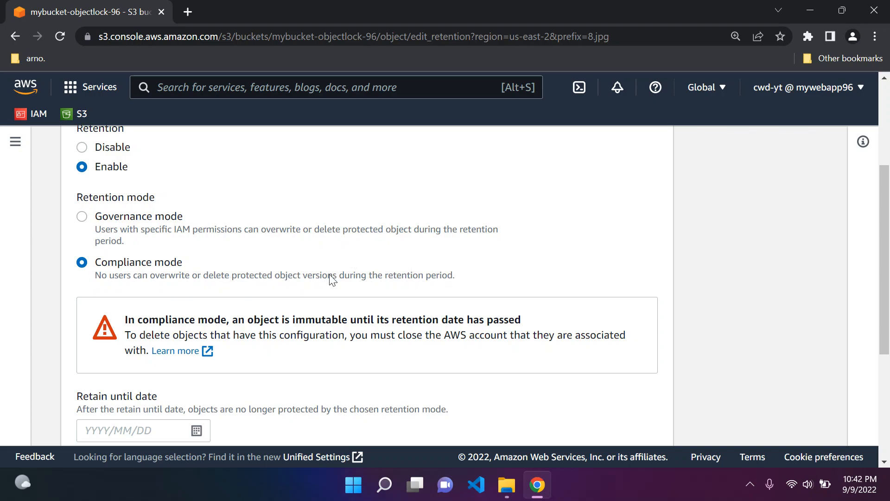
# Set the retain until date to 2022/09/10, save the retention changes and dismiss the notification.
pyautogui.scroll(-3, 260, 267)
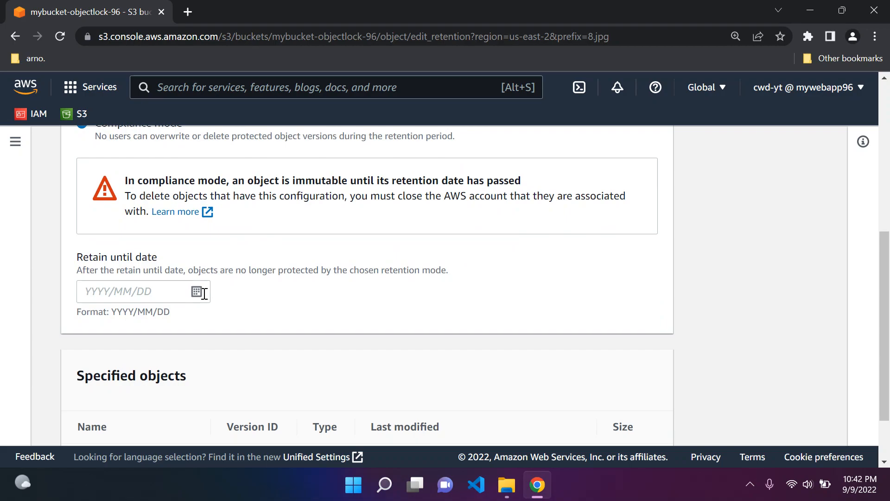
pyautogui.click(204, 292)
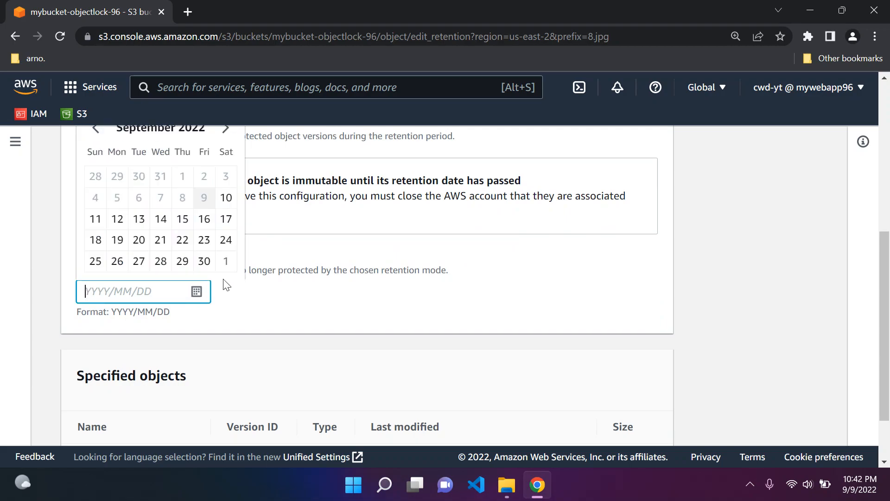
pyautogui.scroll(1, 205, 253)
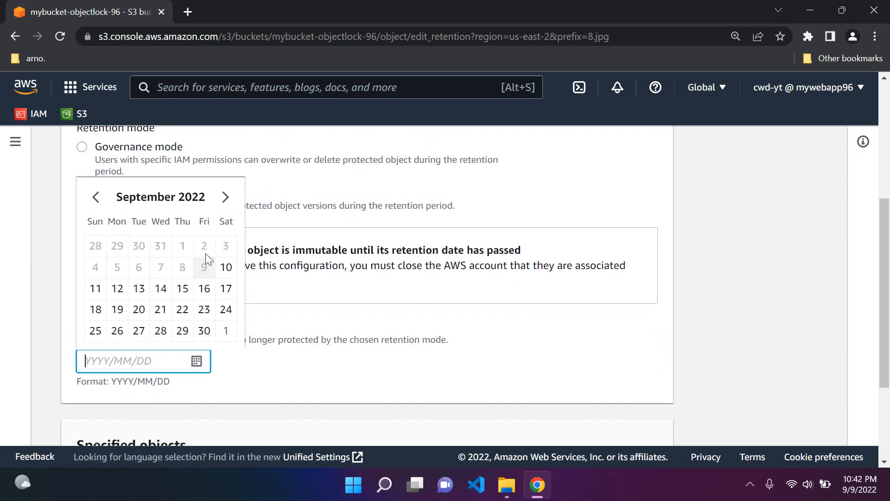
pyautogui.click(225, 268)
pyautogui.scroll(-1, 278, 305)
pyautogui.moveTo(236, 293); pyautogui.dragTo(379, 302)
pyautogui.click(381, 302)
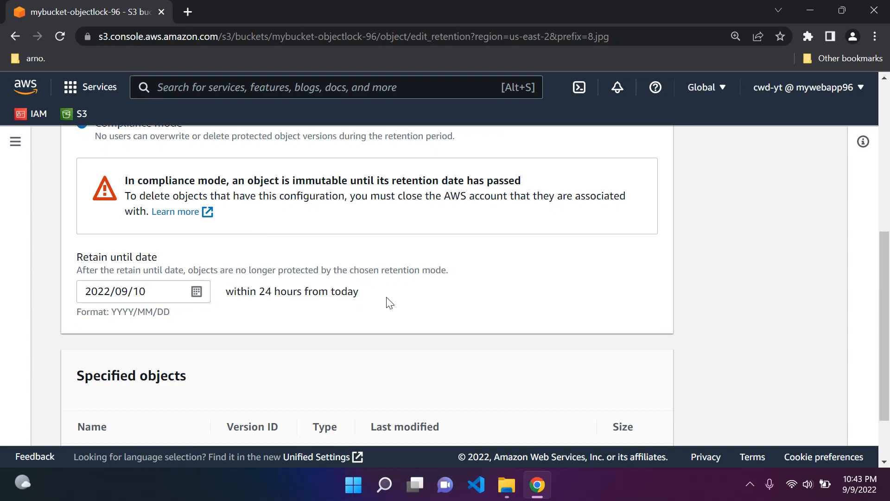
pyautogui.scroll(-2, 380, 302)
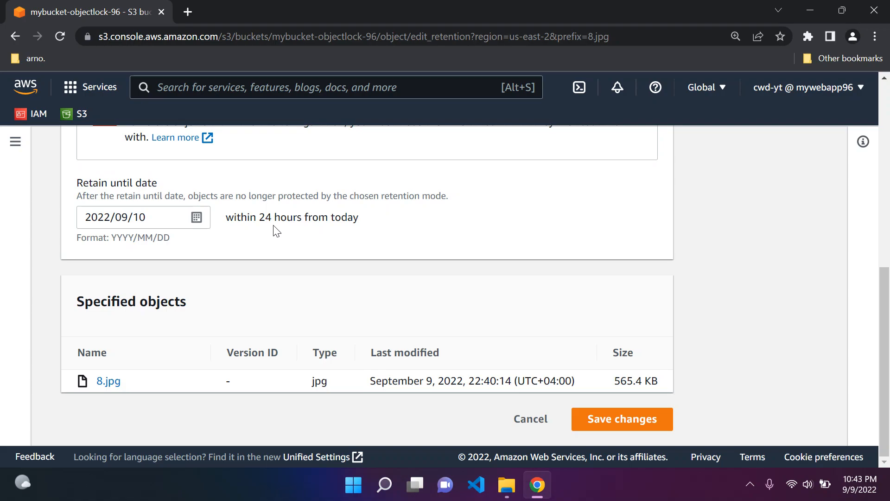
pyautogui.click(603, 419)
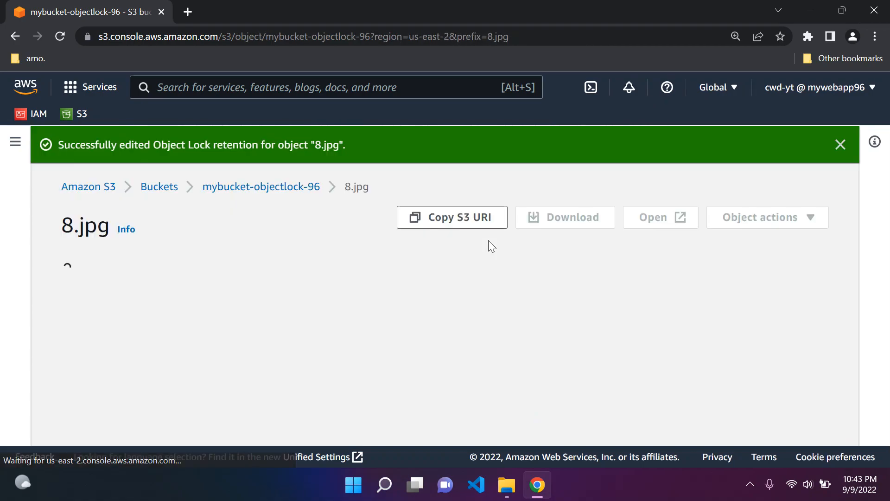
pyautogui.click(830, 145)
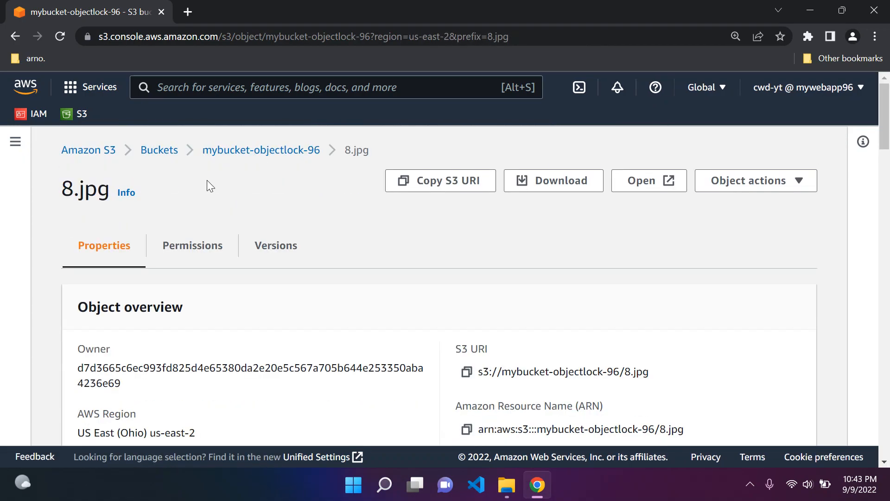
# Return to the mybucket-objectlock-96 bucket and show the object versions in its object list.
pyautogui.click(312, 153)
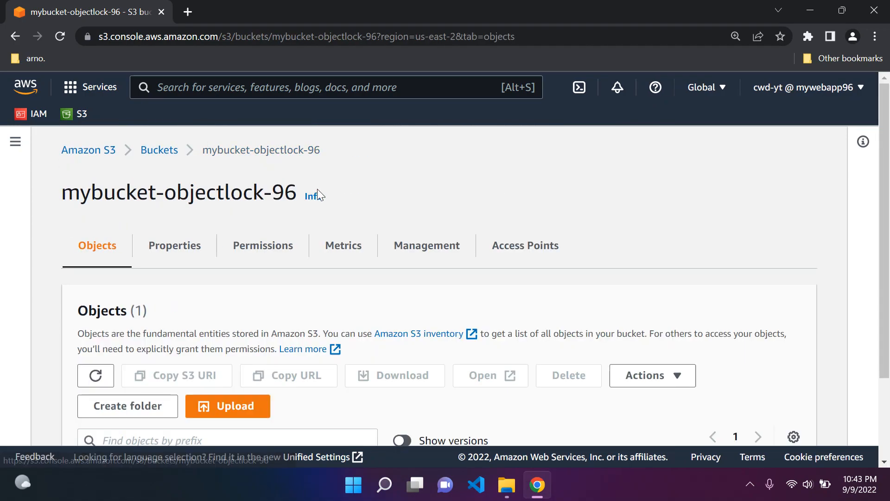
pyautogui.scroll(-3, 69, 246)
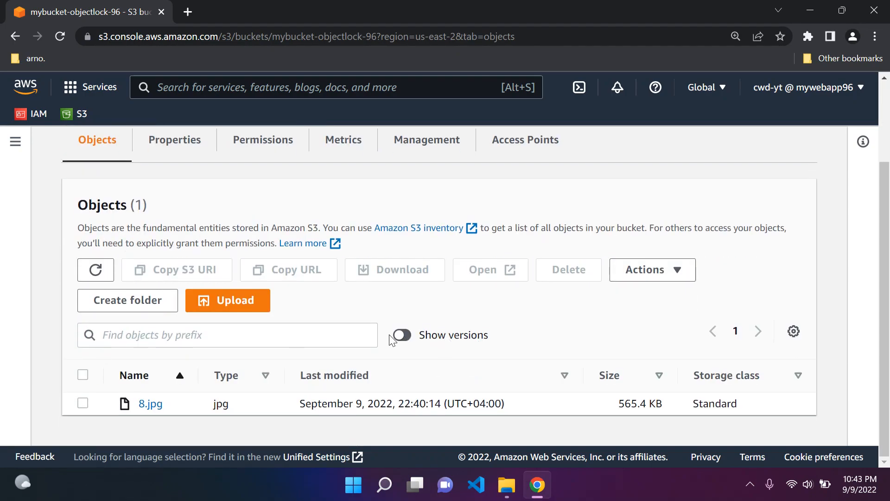
pyautogui.click(402, 336)
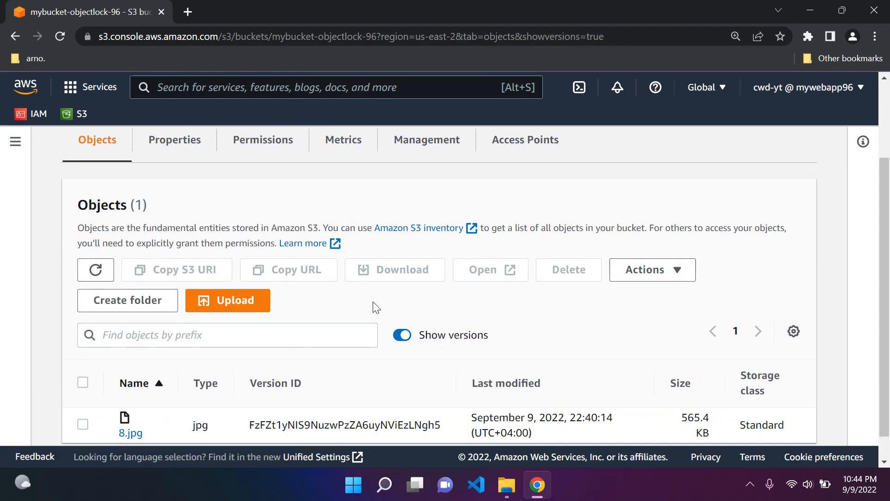
pyautogui.scroll(-1, 325, 325)
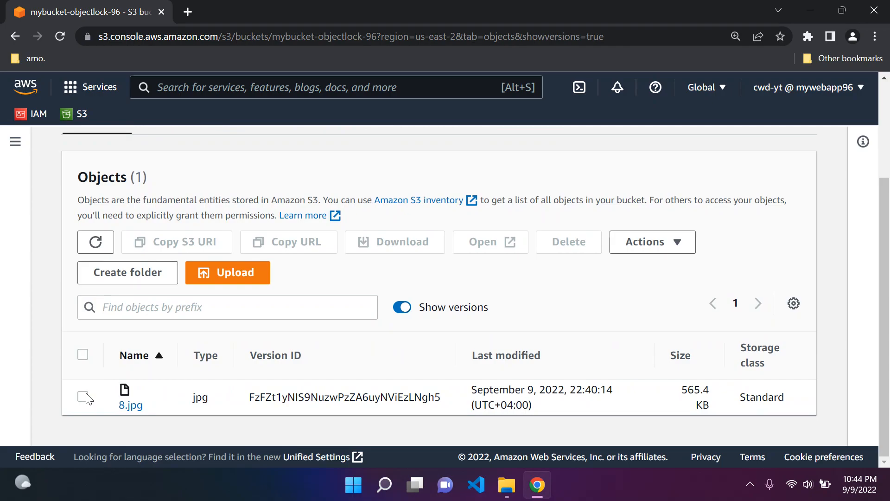
# Try to delete the listed version of 8.jpg, confirming with the text "permanently delete".
pyautogui.click(83, 396)
pyautogui.click(573, 242)
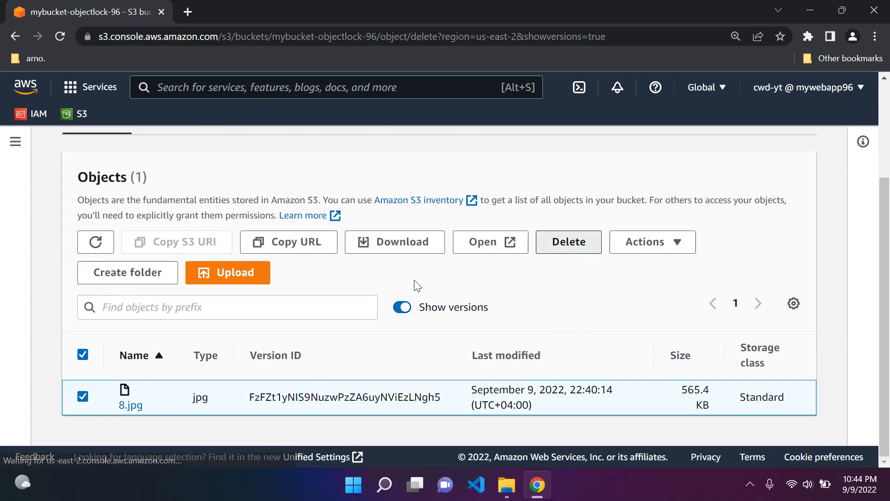
pyautogui.scroll(-5, 256, 242)
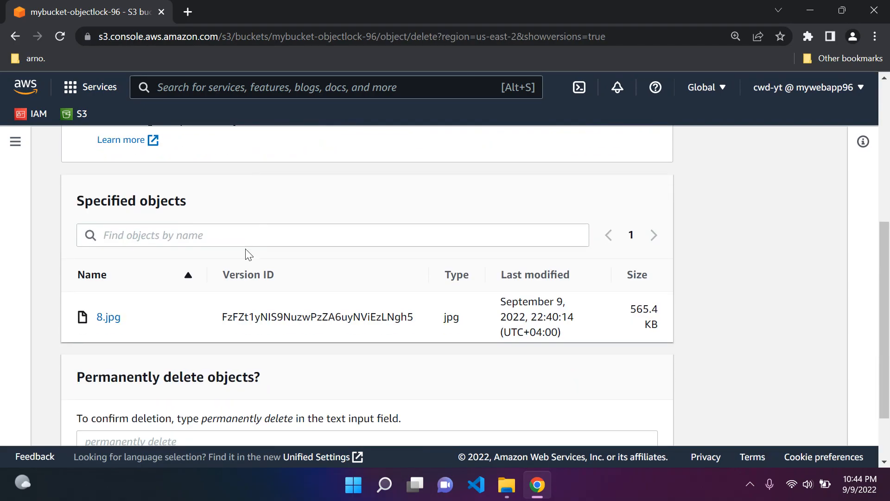
pyautogui.scroll(-2, 249, 255)
pyautogui.moveTo(201, 345); pyautogui.dragTo(293, 345)
pyautogui.hotkey('ctrl', 'c')
pyautogui.click(300, 363)
pyautogui.hotkey('ctrl', 'v')
pyautogui.click(631, 425)
# Examine the delete status summary and the error for 8.jpg, and close the status page to return to the bucket.
pyautogui.scroll(-5, 674, 324)
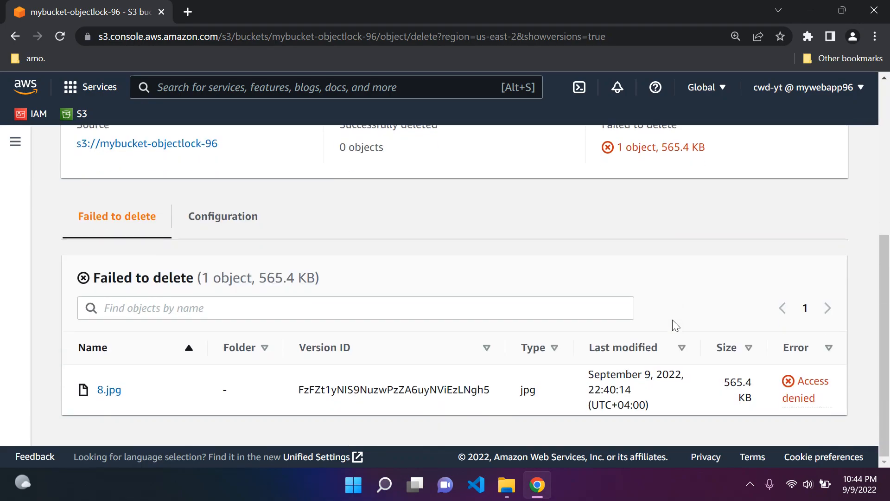
pyautogui.scroll(3, 624, 282)
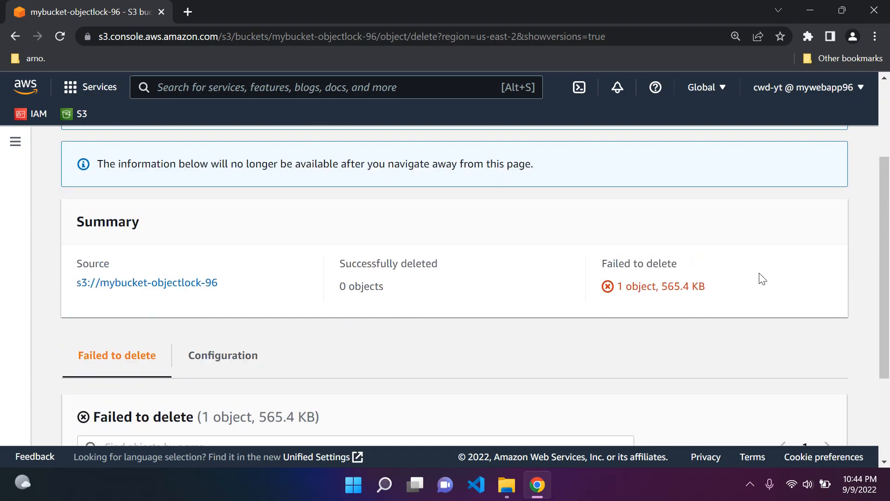
pyautogui.scroll(3, 661, 315)
pyautogui.scroll(-3, 640, 326)
pyautogui.scroll(3, 598, 357)
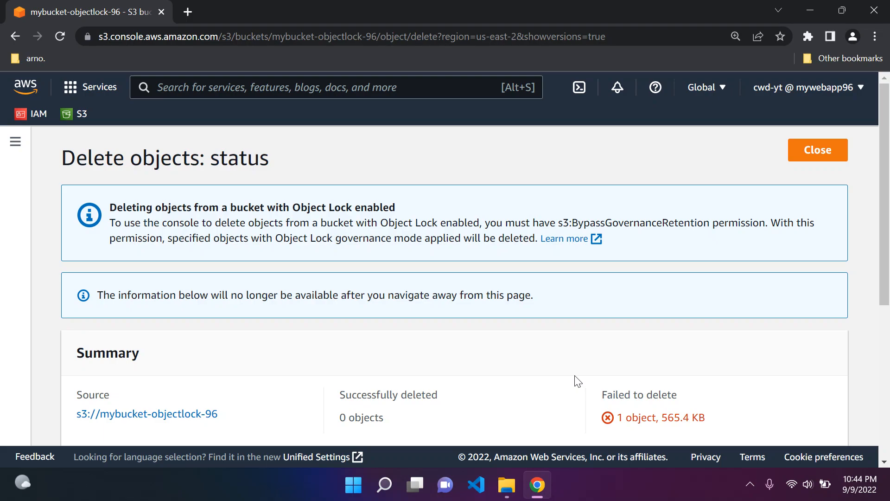
pyautogui.scroll(-7, 577, 381)
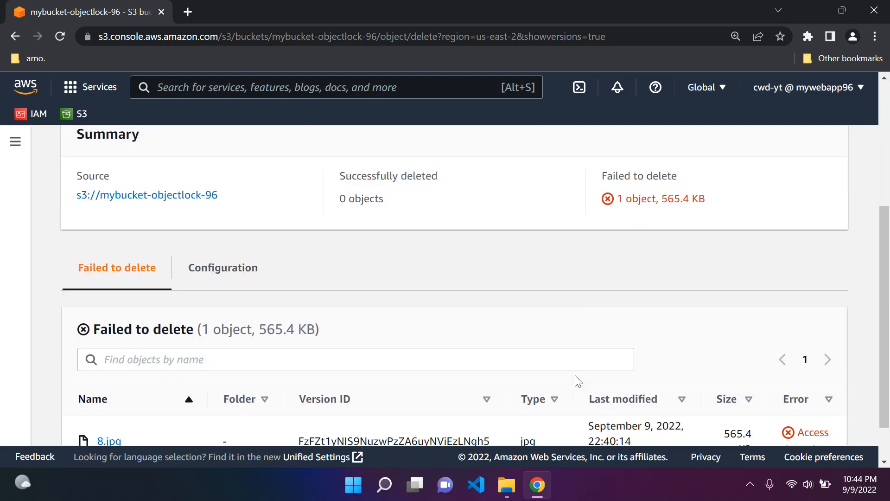
pyautogui.scroll(7, 577, 381)
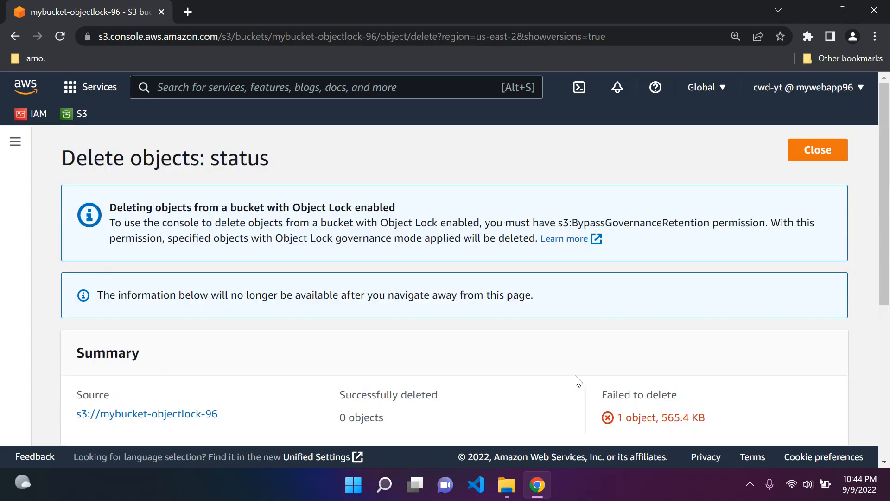
pyautogui.scroll(-7, 545, 363)
pyautogui.scroll(7, 547, 363)
pyautogui.scroll(-7, 547, 363)
pyautogui.scroll(7, 548, 363)
pyautogui.click(811, 153)
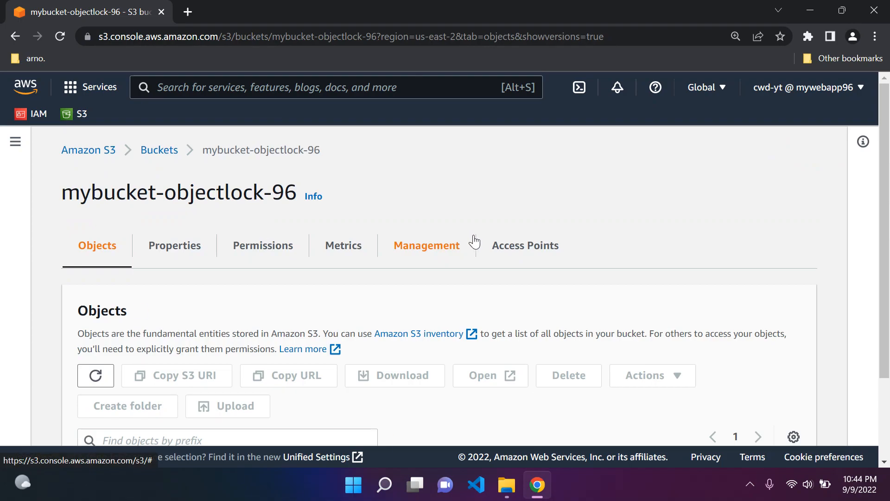
pyautogui.scroll(-3, 418, 259)
pyautogui.scroll(3, 463, 292)
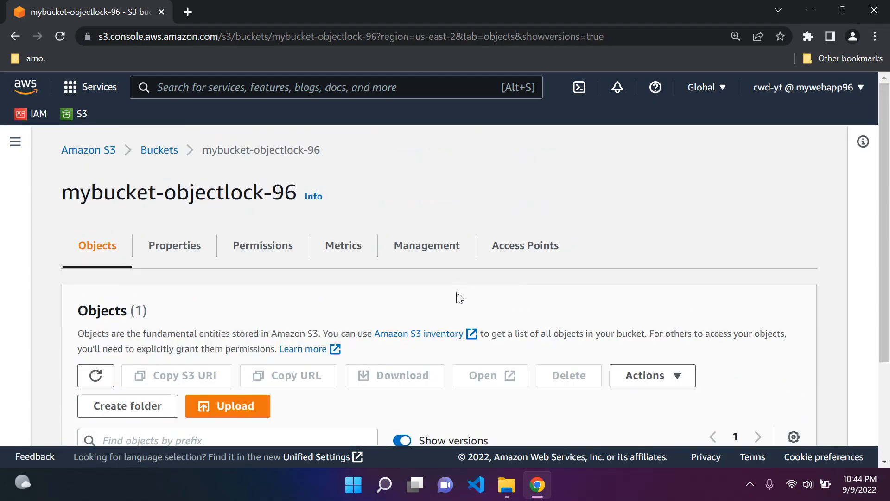